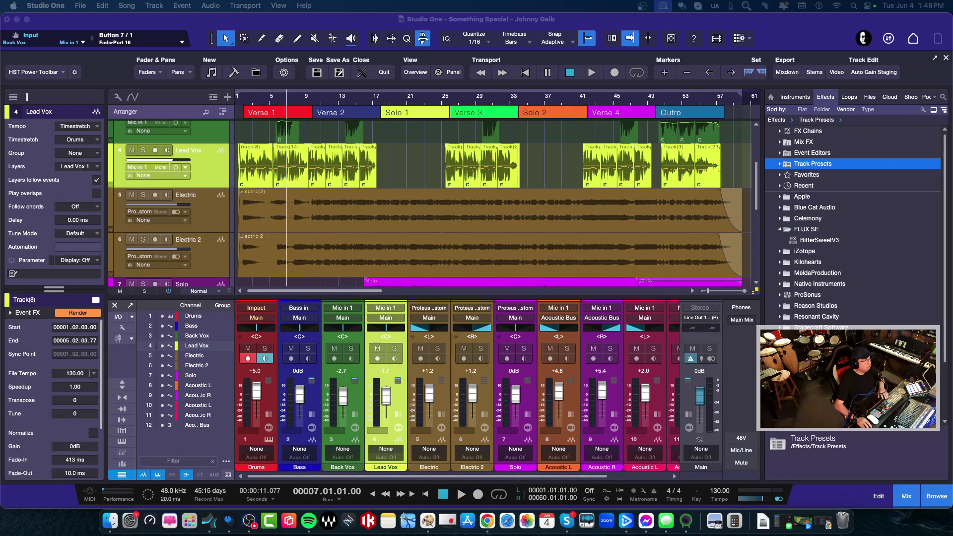
# Step: Start playing the song from bar 14
pyautogui.click(344, 100)
pyautogui.press('space')
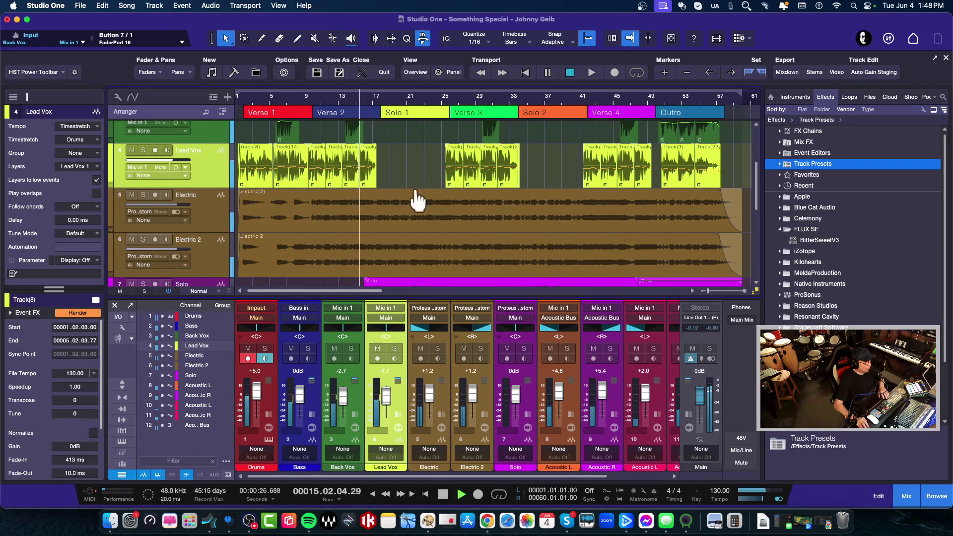
pyautogui.scroll(3, 419, 198)
pyautogui.scroll(-2, 420, 199)
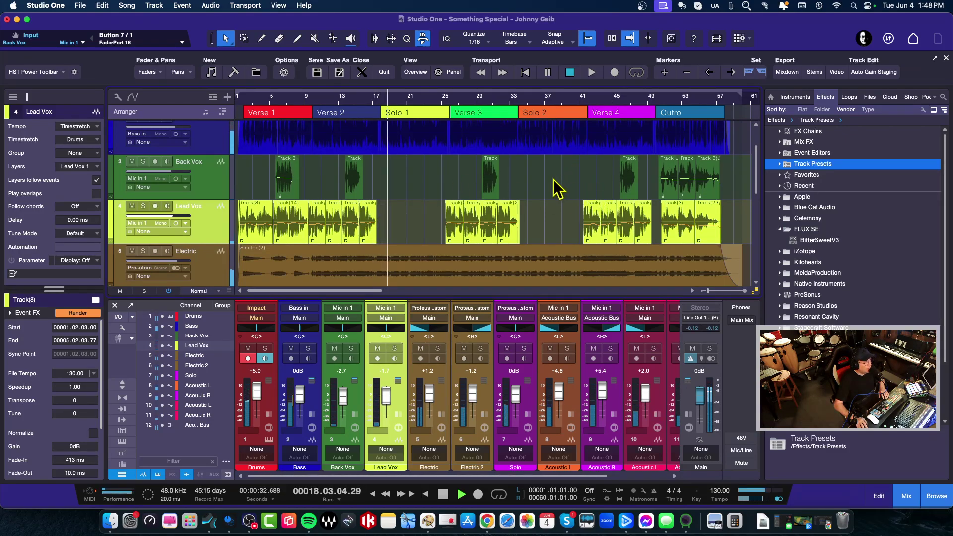
# Step: Stop playback so the song position returns to bar 14, then scroll through the tracks
pyautogui.press('space')
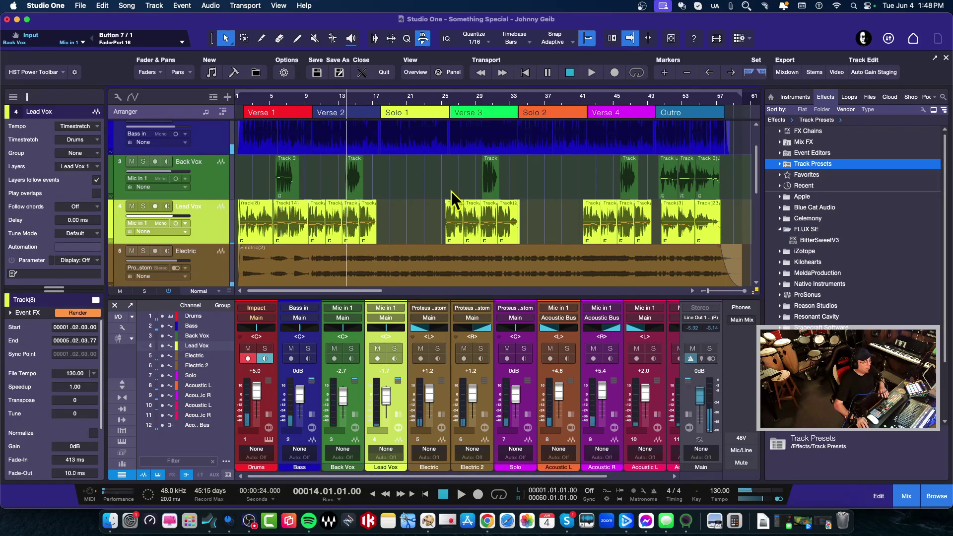
pyautogui.scroll(-1, 454, 201)
pyautogui.scroll(-3, 454, 201)
pyautogui.scroll(5, 455, 201)
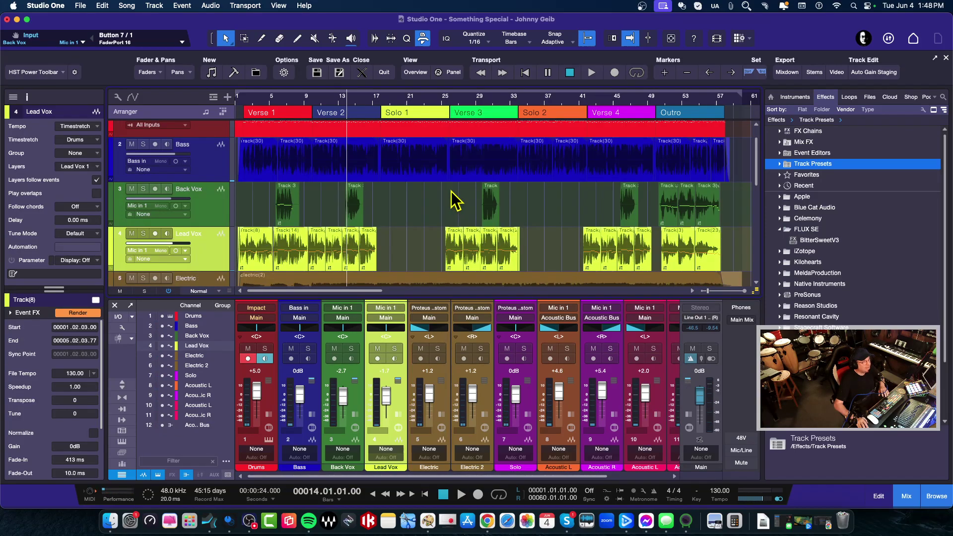
pyautogui.scroll(-4, 454, 201)
pyautogui.scroll(1, 452, 199)
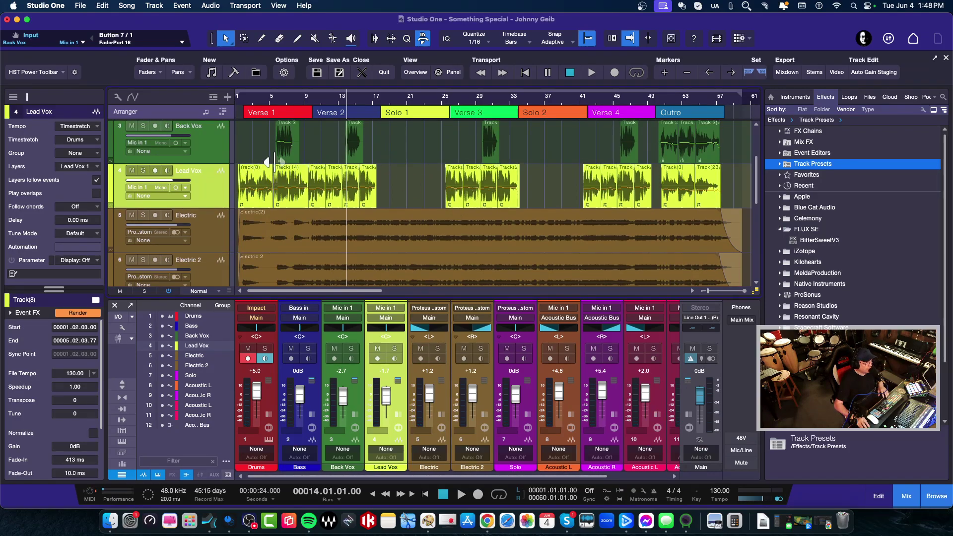
# Step: Select the first Lead Vox event, Track(8)
pyautogui.click(318, 194)
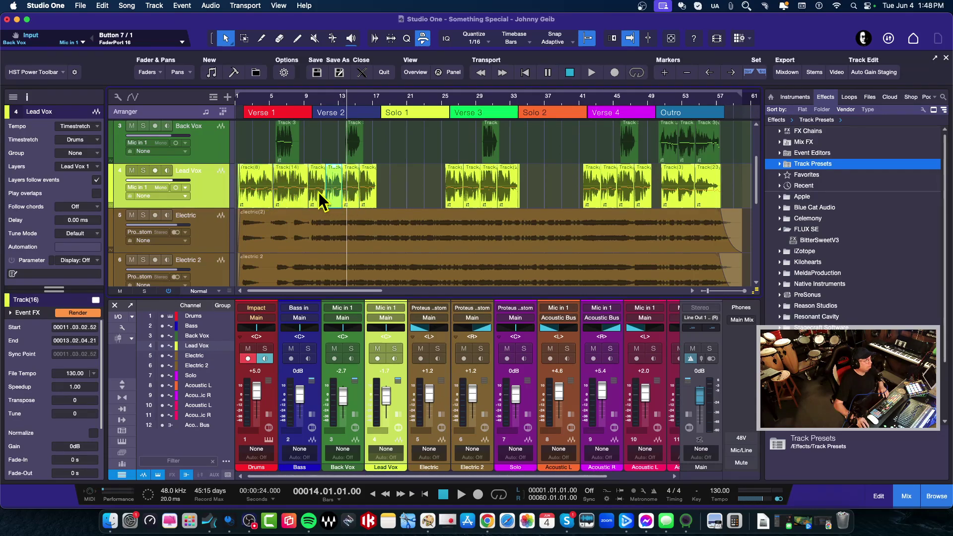
pyautogui.click(257, 195)
pyautogui.click(416, 180)
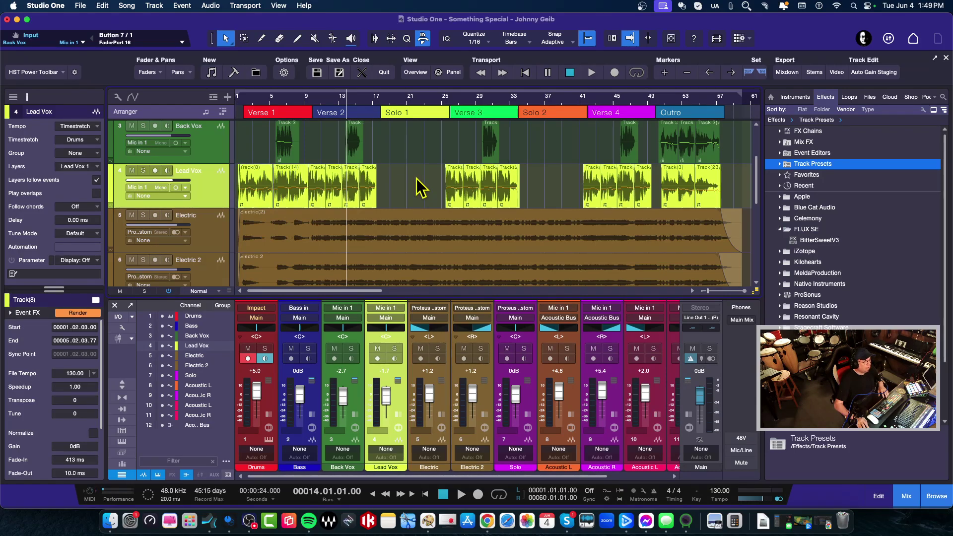
pyautogui.click(258, 184)
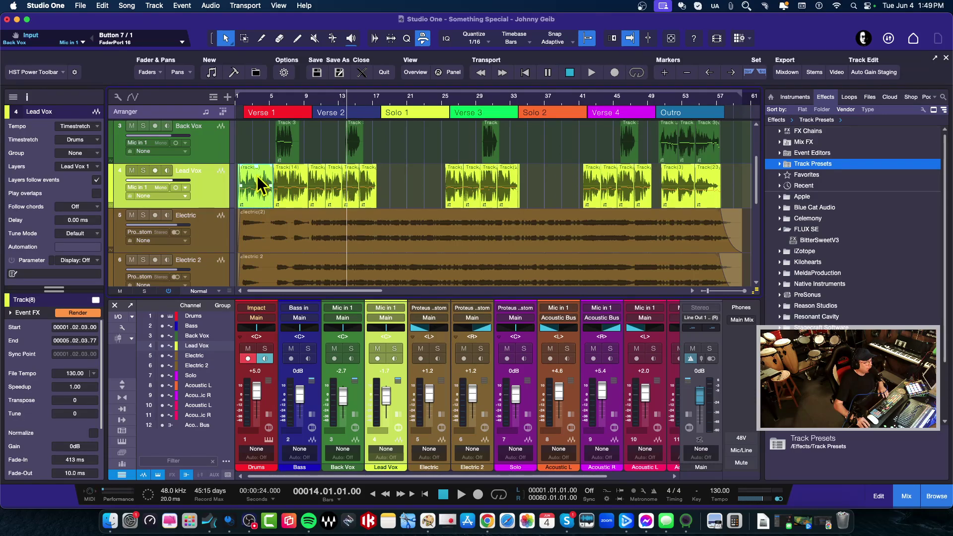
# Step: Add the last, Outro and Verse 4 Lead Vox events to the selection, then select a Back Vox event instead
pyautogui.click(705, 180)
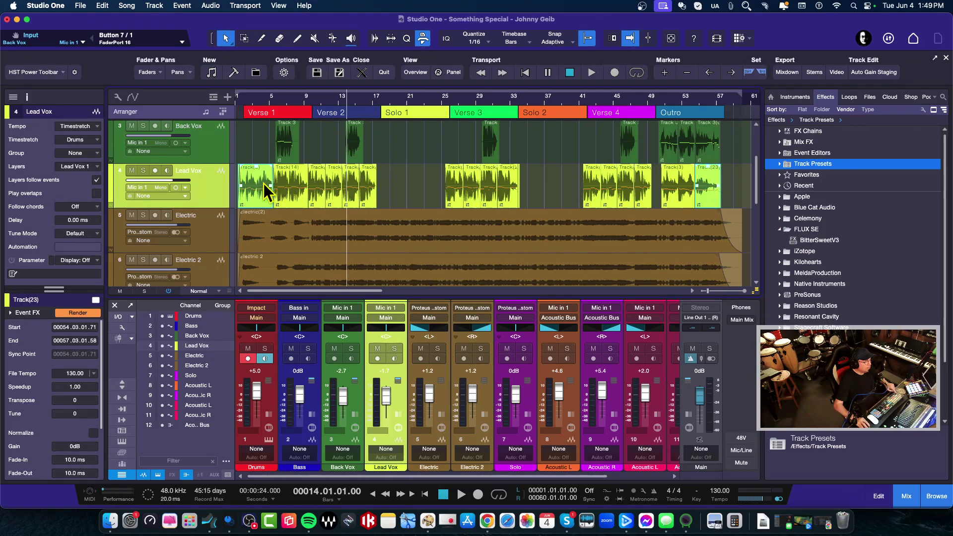
pyautogui.keyDown('shift'); pyautogui.click(678, 198); pyautogui.keyUp('shift')
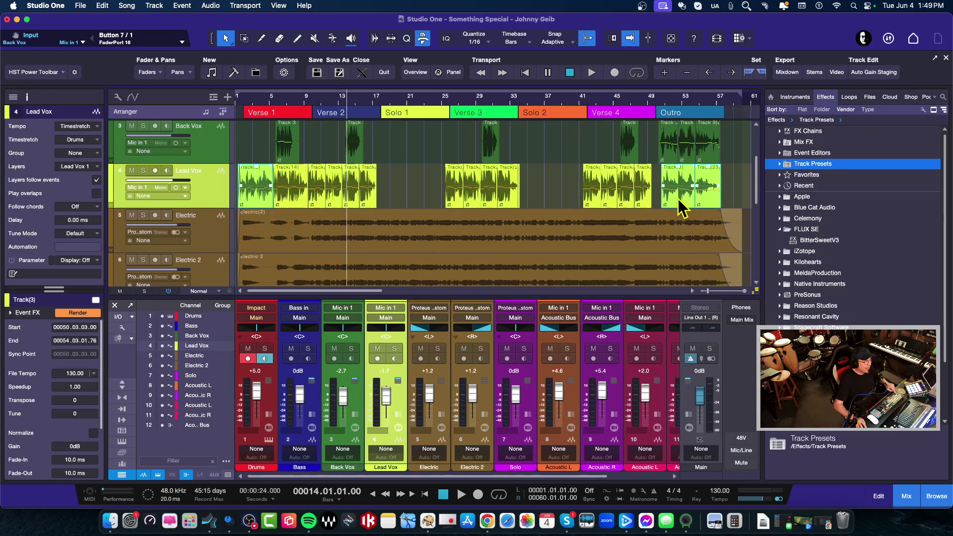
pyautogui.keyDown('shift'); pyautogui.click(643, 200); pyautogui.keyUp('shift')
pyautogui.keyDown('shift'); pyautogui.click(626, 200); pyautogui.keyUp('shift')
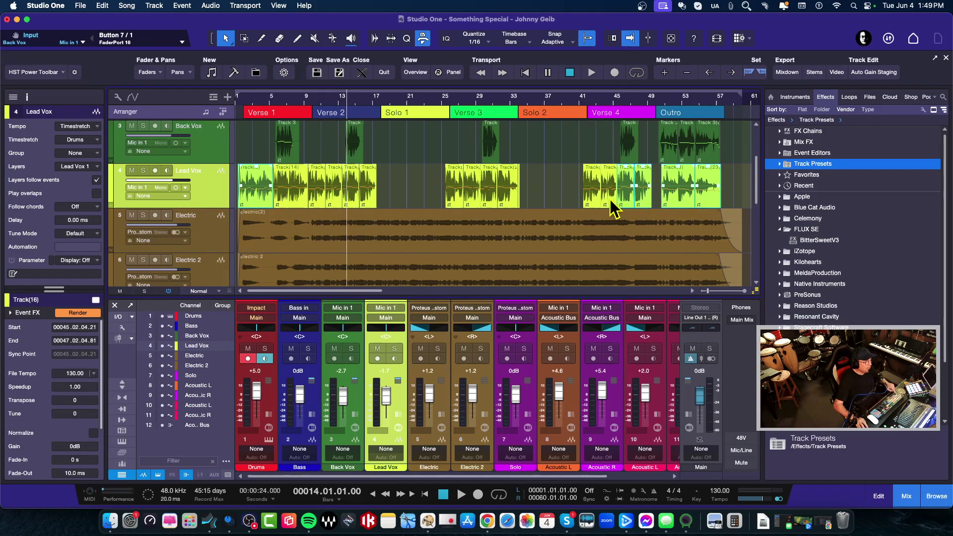
pyautogui.keyDown('shift'); pyautogui.click(610, 207); pyautogui.keyUp('shift')
pyautogui.keyDown('shift'); pyautogui.click(598, 206); pyautogui.keyUp('shift')
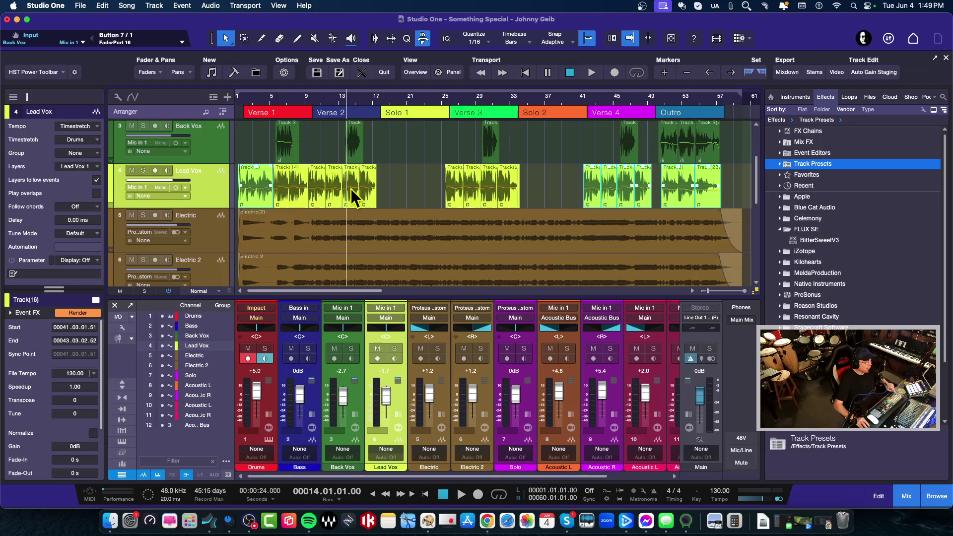
pyautogui.click(207, 145)
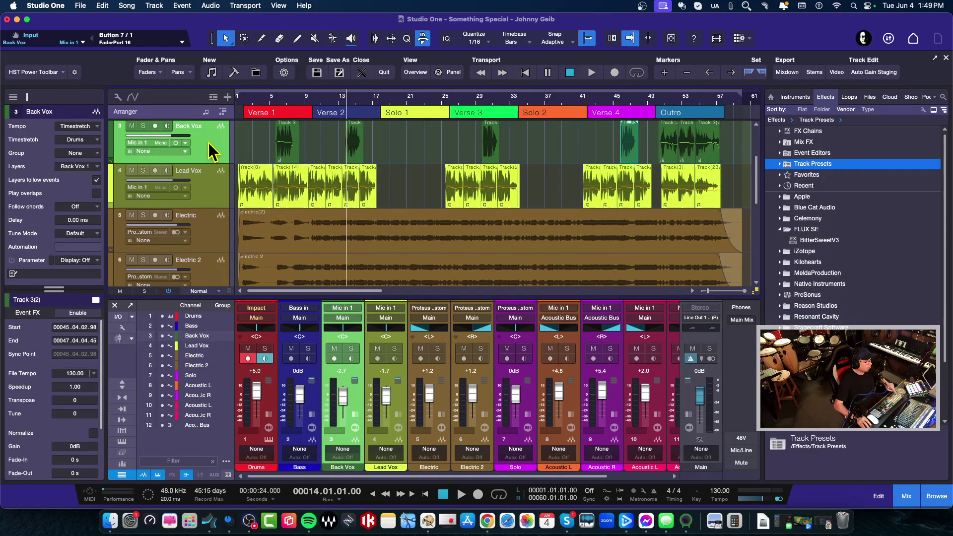
# Step: Select the tracks from Back Vox through Electric 2 and deselect the Back Vox event near bar 46
pyautogui.keyDown('shift'); pyautogui.click(206, 282); pyautogui.keyUp('shift')
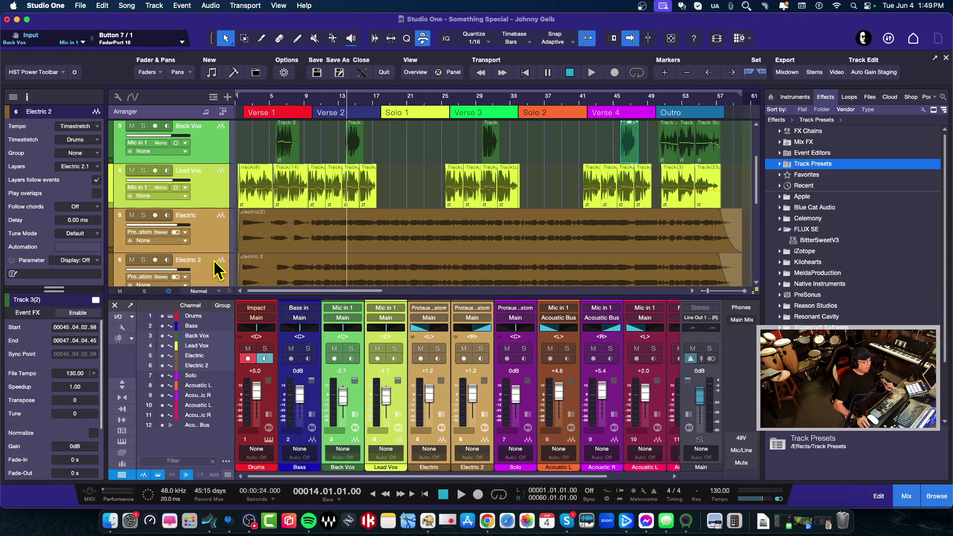
pyautogui.click(401, 200)
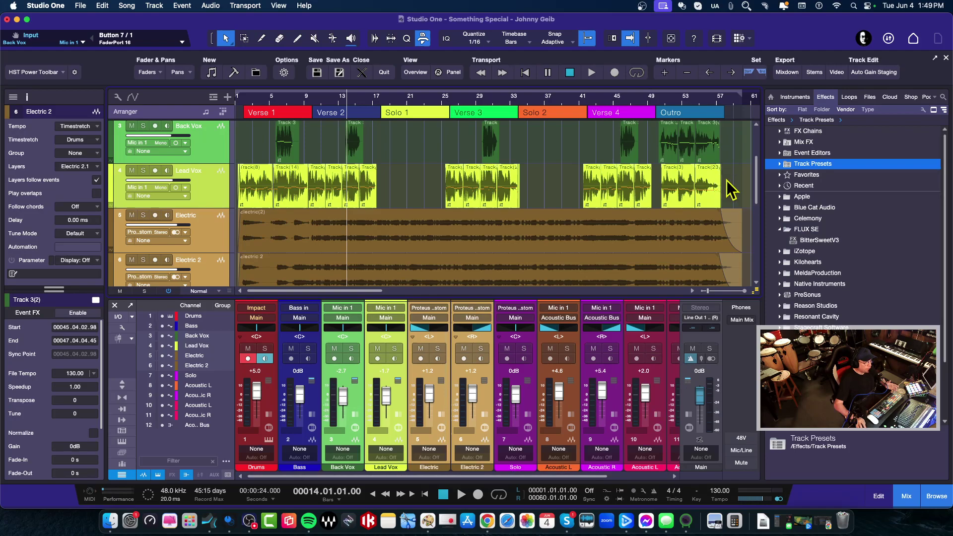
# Step: Marquee-select all Lead Vox events, mark a bar 18–46 range, then move the bar-47 event to bar 23
pyautogui.moveTo(734, 191); pyautogui.dragTo(251, 185)
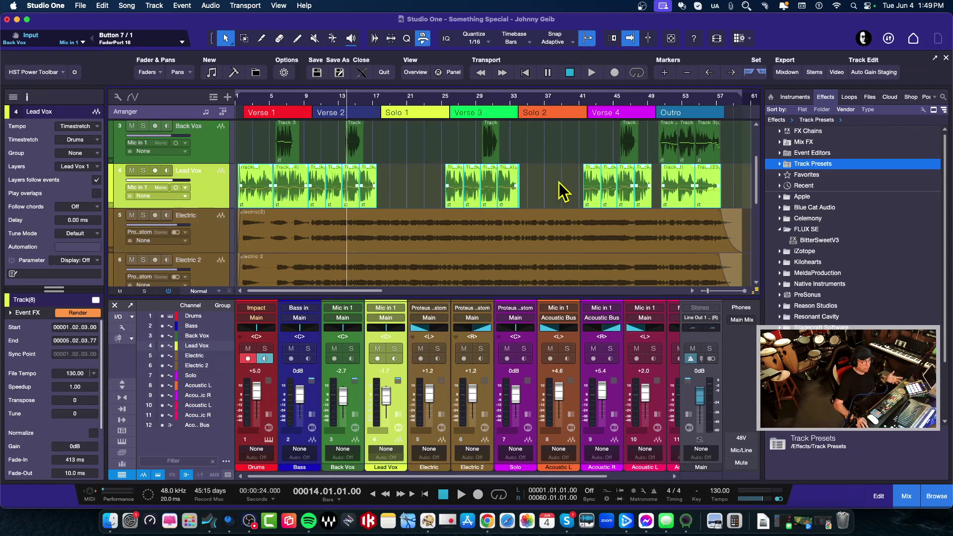
pyautogui.click(546, 153)
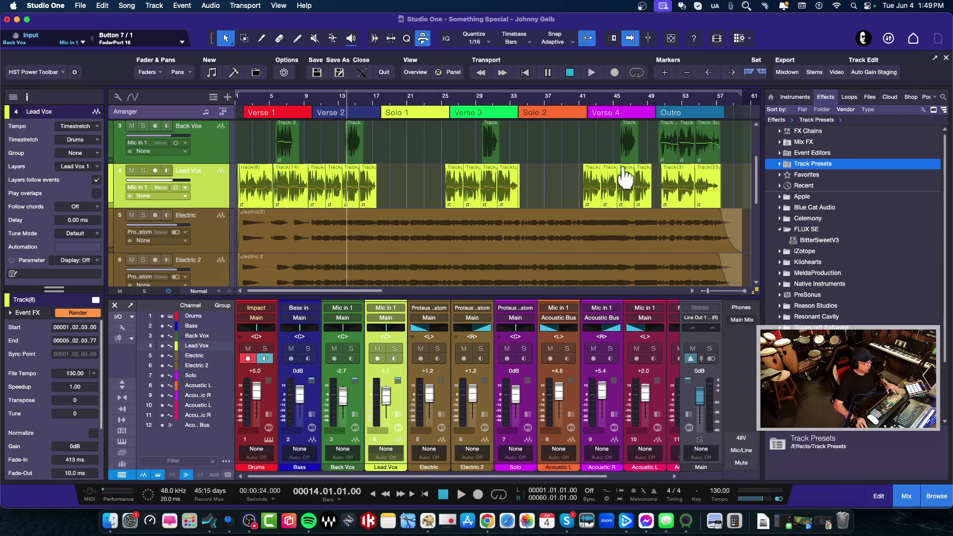
pyautogui.moveTo(624, 186); pyautogui.dragTo(379, 192)
pyautogui.click(627, 195)
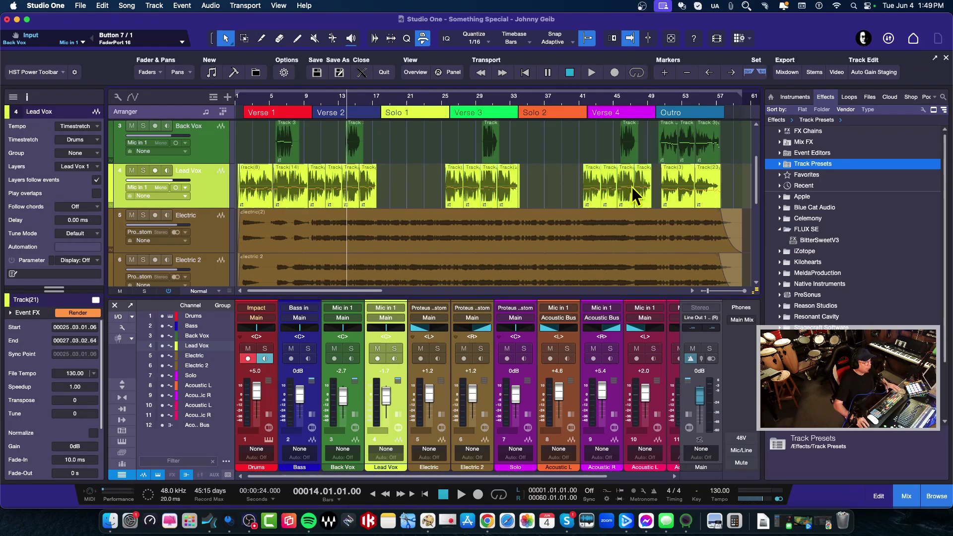
pyautogui.moveTo(644, 189); pyautogui.dragTo(430, 179)
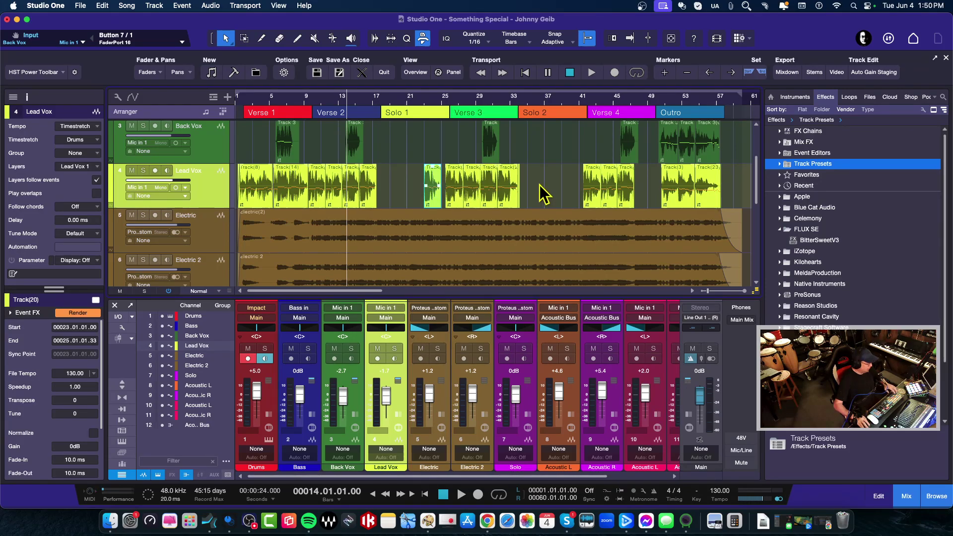
# Step: Undo the move so Track(20) returns to bar 47, deselect it, and re-enable the keystroke display
pyautogui.press('super+z')
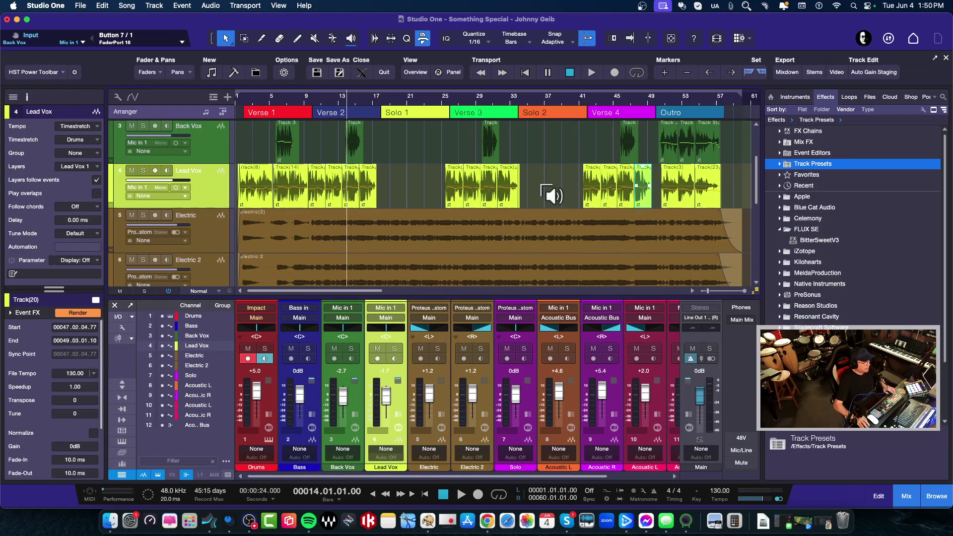
pyautogui.click(565, 184)
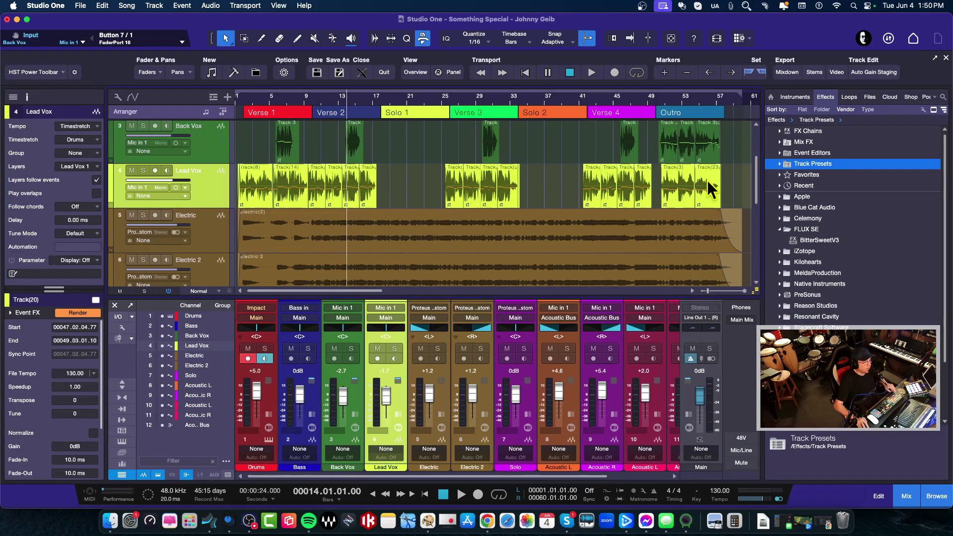
pyautogui.click(764, 6)
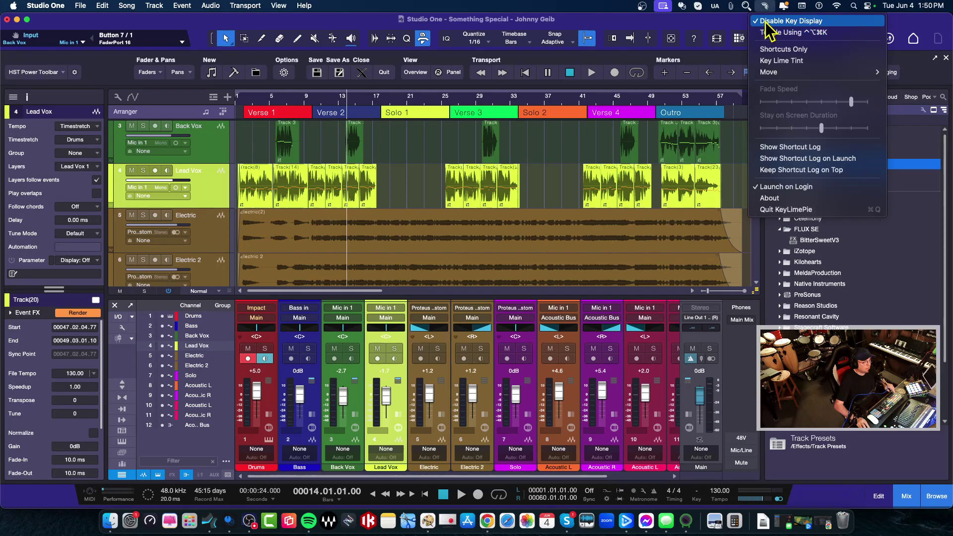
pyautogui.click(768, 21)
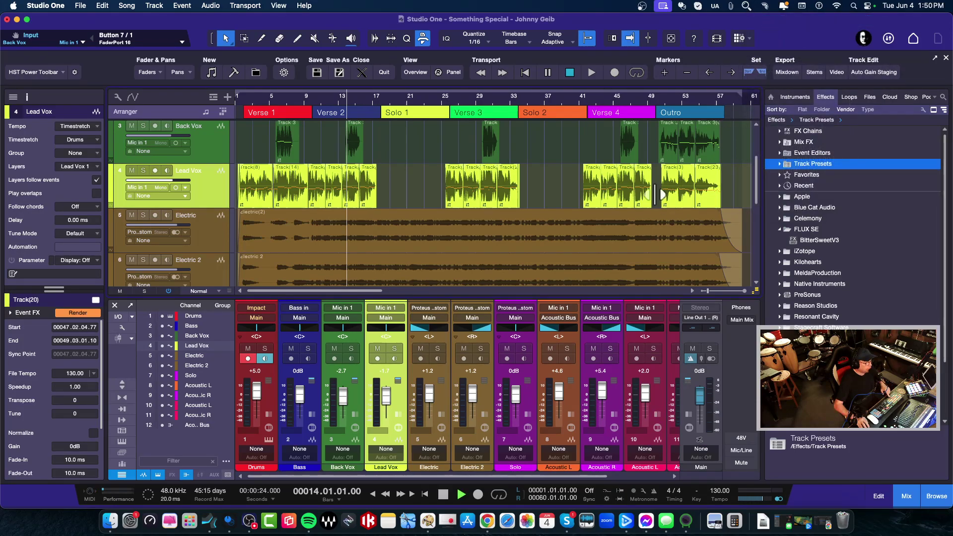
pyautogui.press('space')
pyautogui.press('space')
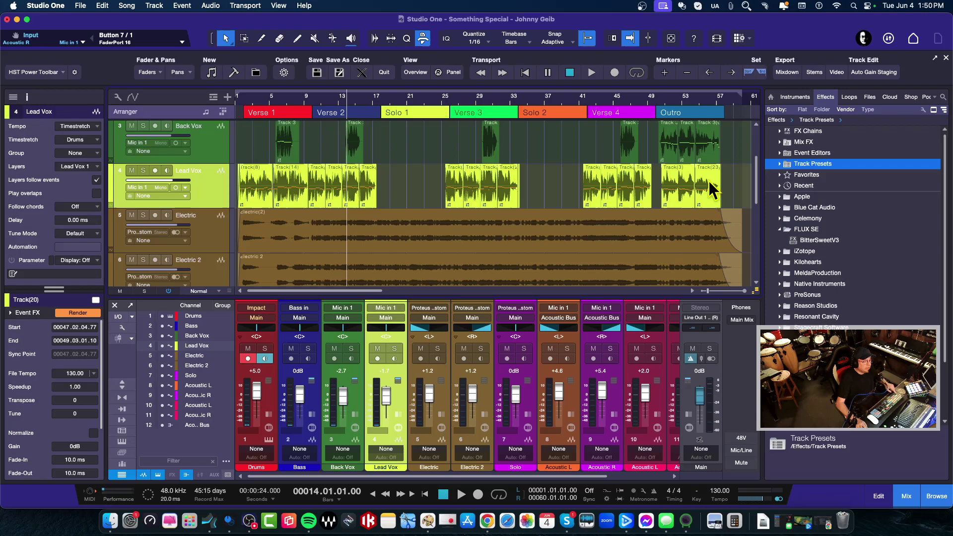
pyautogui.press('shift')
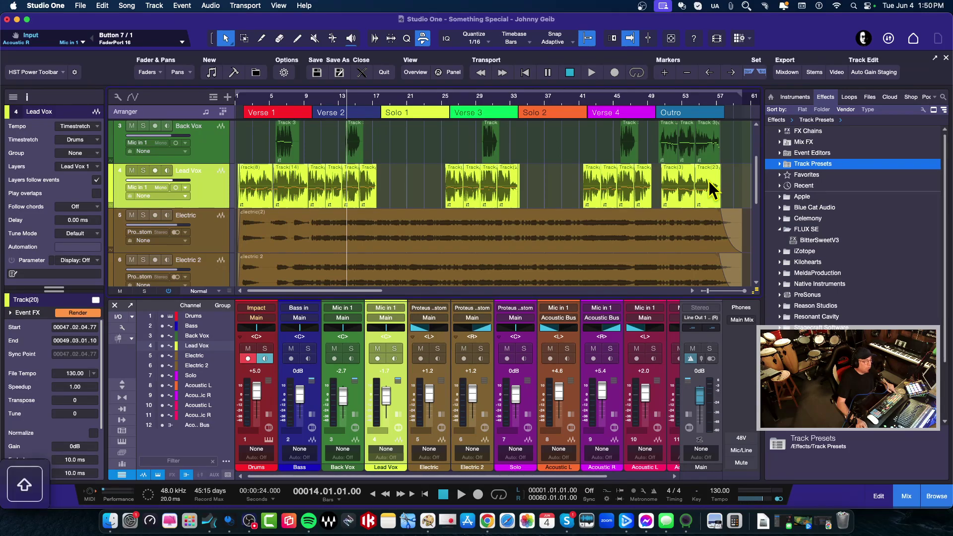
pyautogui.moveTo(708, 180); pyautogui.dragTo(256, 206)
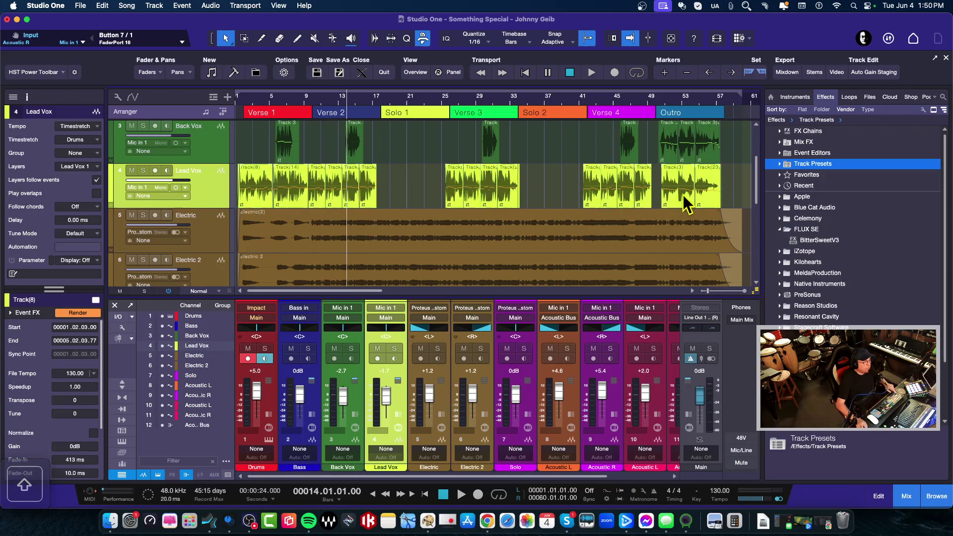
pyautogui.moveTo(714, 193); pyautogui.dragTo(576, 201)
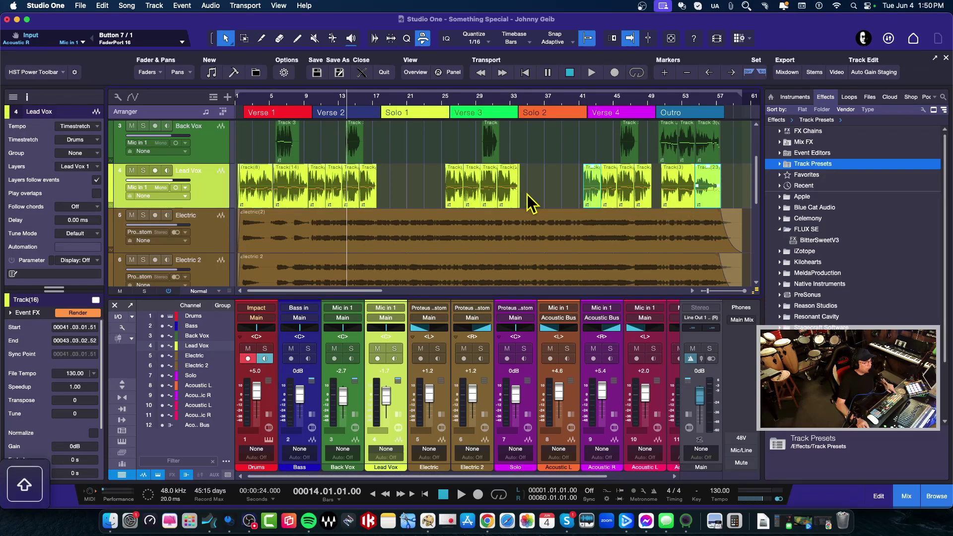
pyautogui.keyDown('shift'); pyautogui.click(288, 189); pyautogui.keyUp('shift')
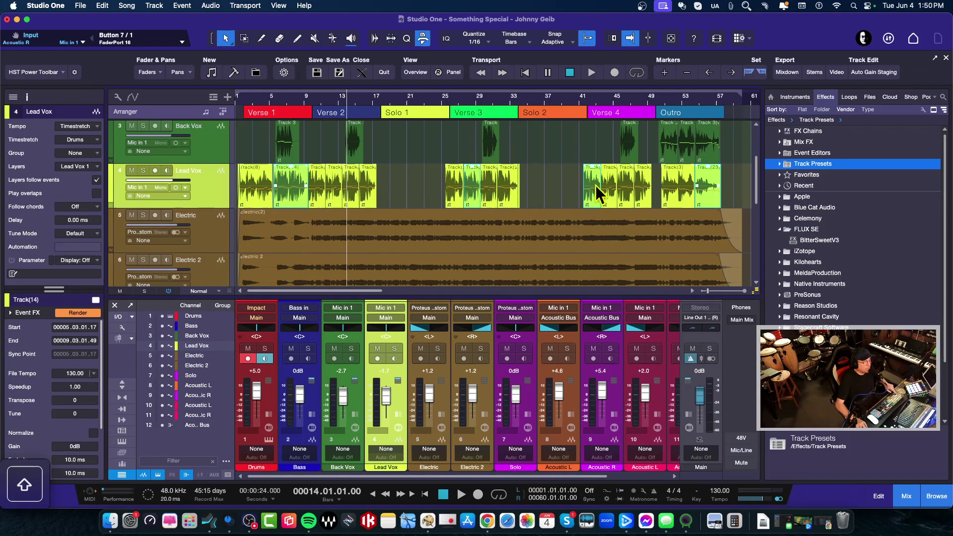
pyautogui.click(565, 198)
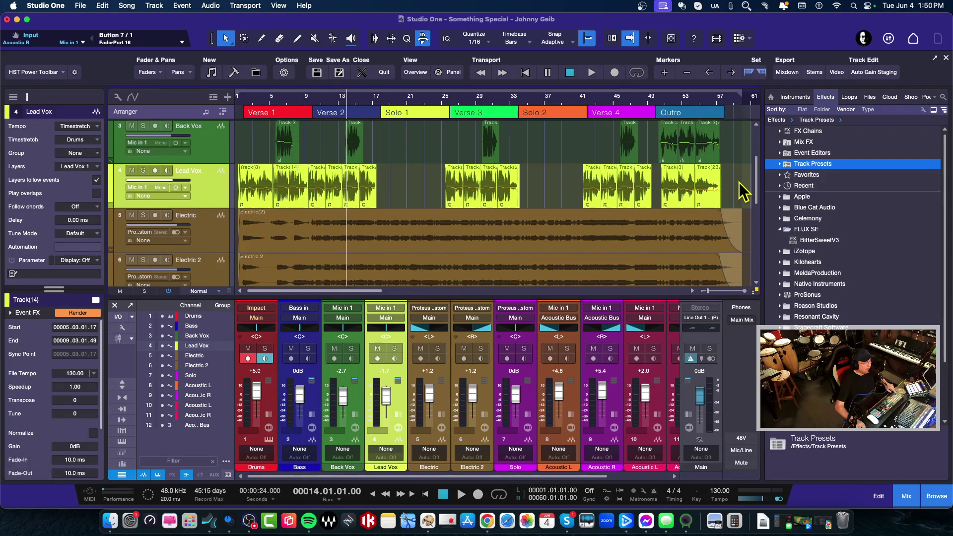
pyautogui.moveTo(740, 189); pyautogui.dragTo(241, 199)
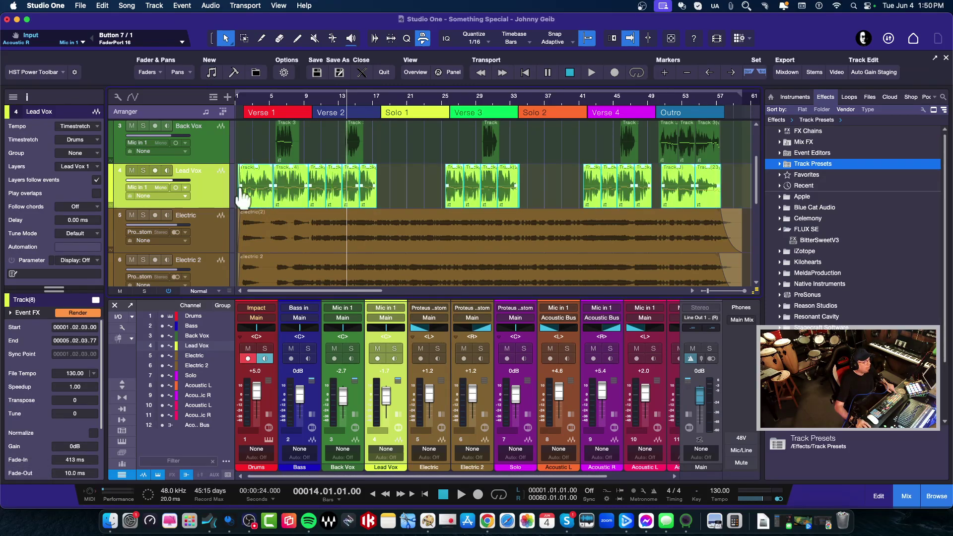
pyautogui.click(731, 196)
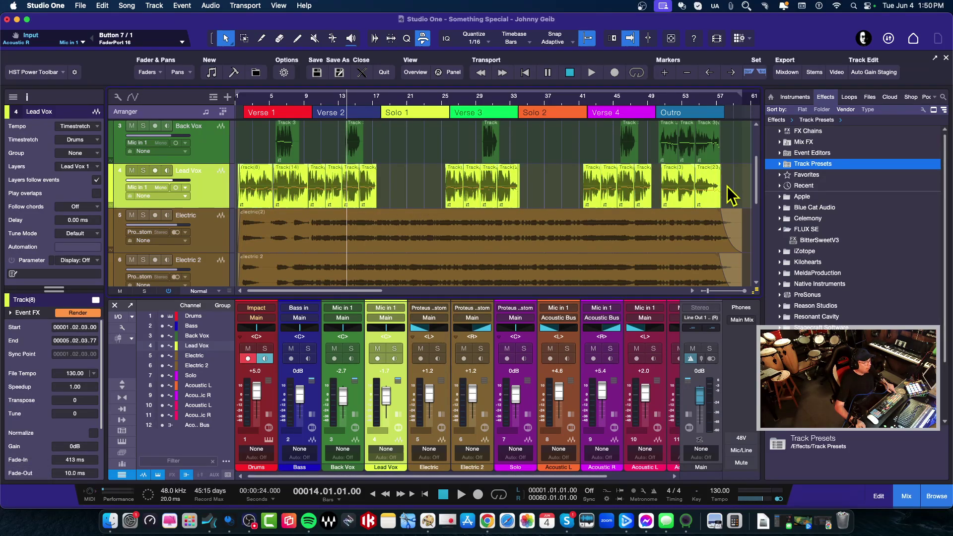